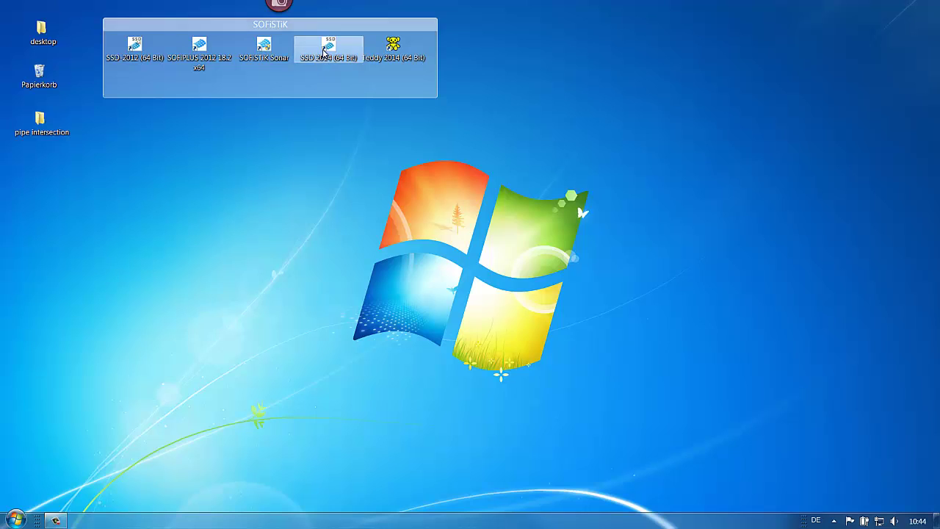
Launch SOFiSTiK Structural Desktop 2014 from its desktop icon
{"action": "double_click", "coordinate": [325, 50]}
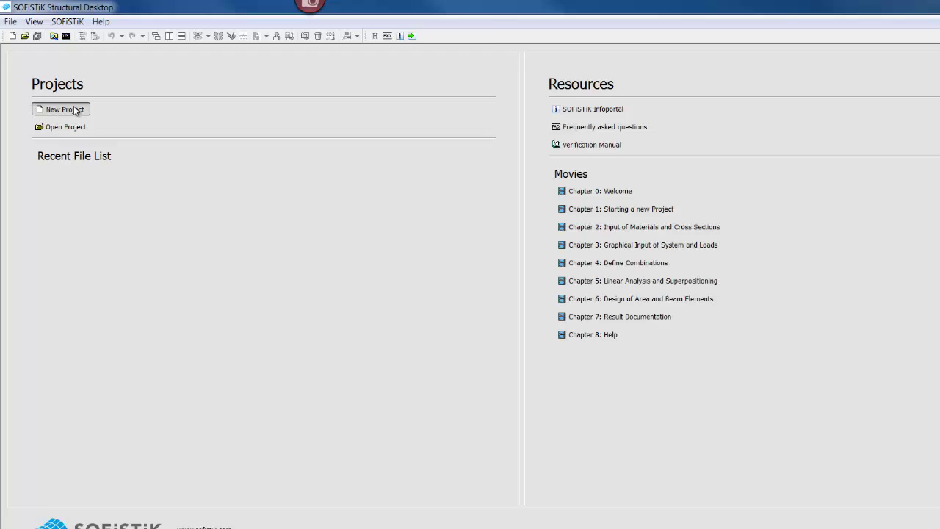
Create the 3D FEA project 'pipe intersection' stored in Desktop\pipe intersection
{"action": "left_click", "coordinate": [66, 99]}
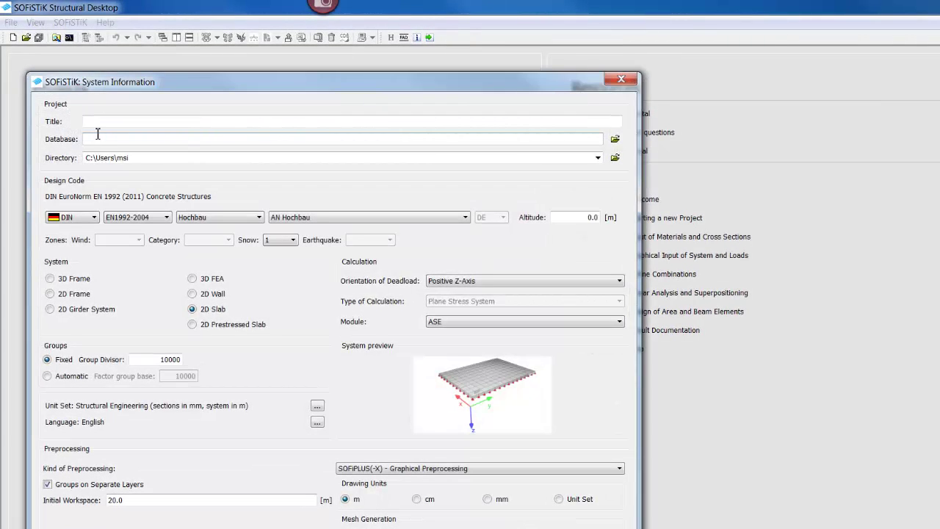
{"action": "type", "text": "pl"}
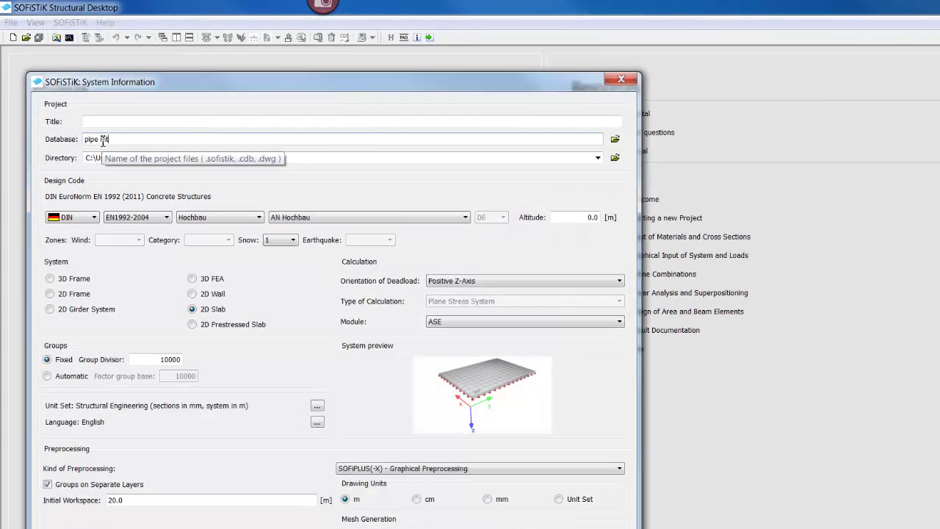
{"action": "type", "text": "ection"}
{"action": "left_click", "coordinate": [615, 157]}
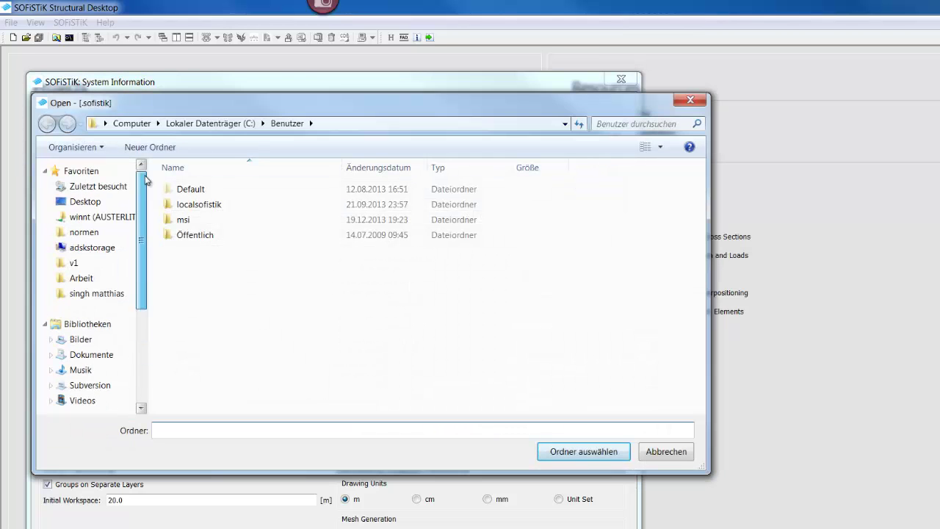
{"action": "left_click", "coordinate": [110, 203]}
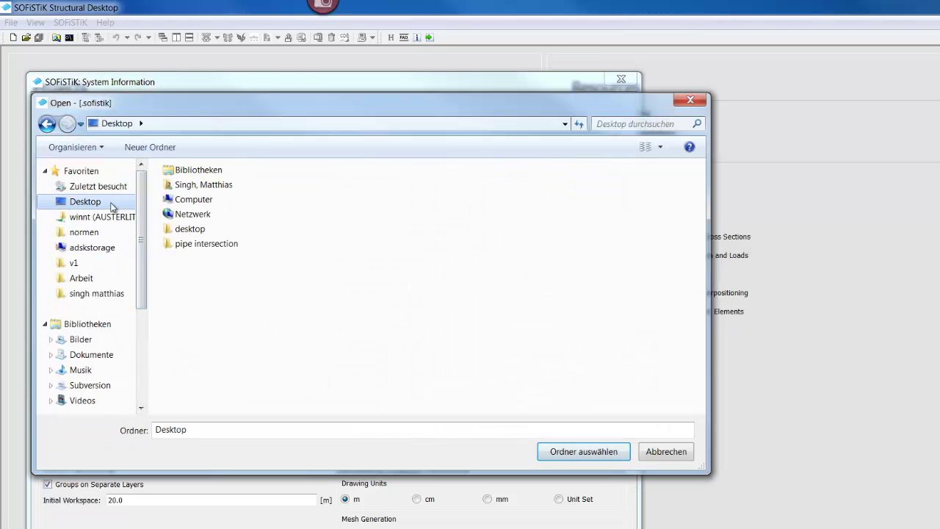
{"action": "double_click", "coordinate": [198, 244]}
{"action": "left_click", "coordinate": [558, 453]}
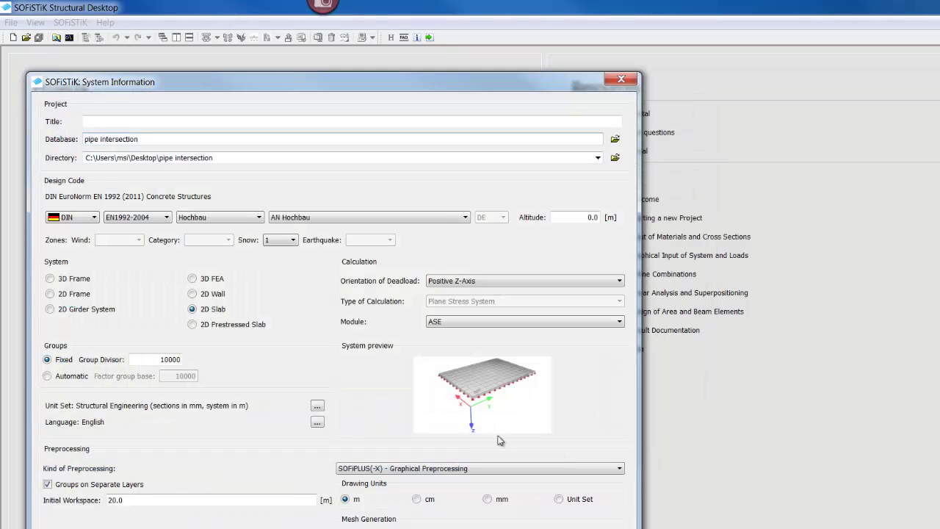
{"action": "left_click", "coordinate": [188, 271]}
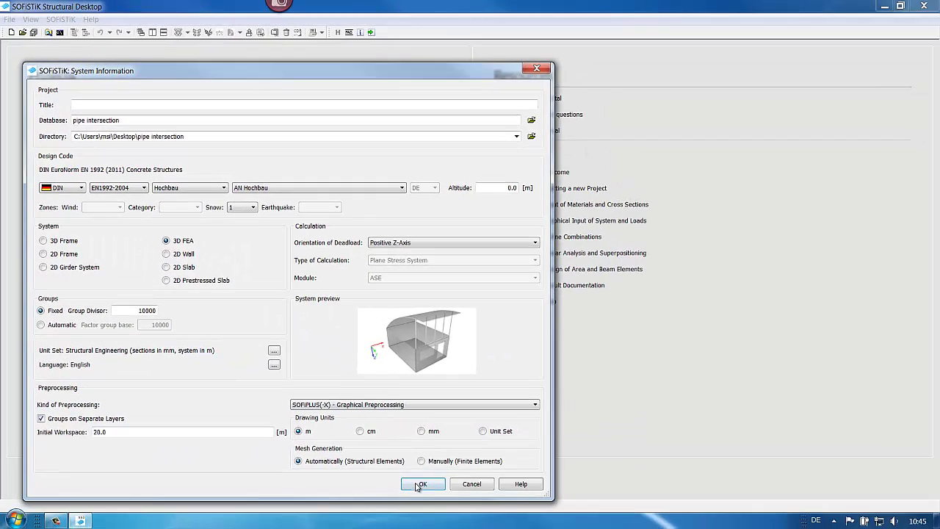
{"action": "left_click", "coordinate": [416, 480]}
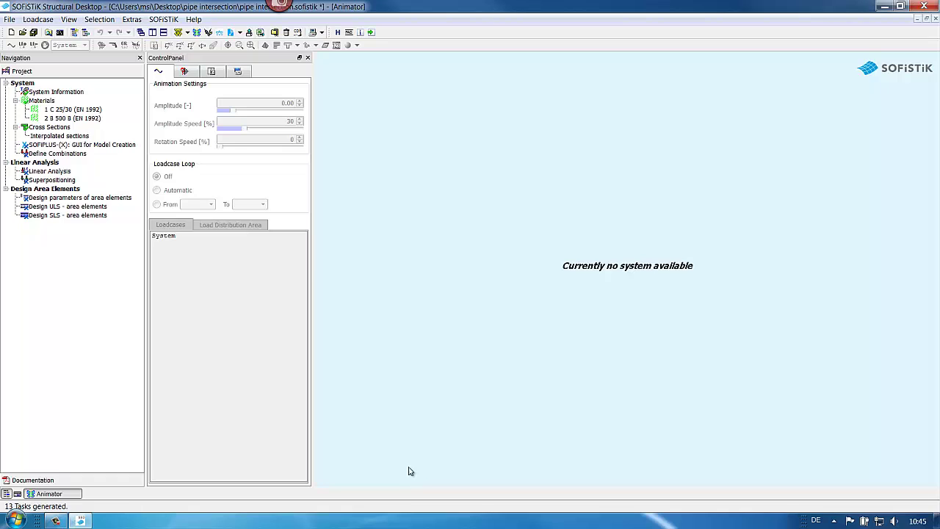
Open the model in SOFiPLUS, pan the origin into view and dock the command line
{"action": "double_click", "coordinate": [30, 146]}
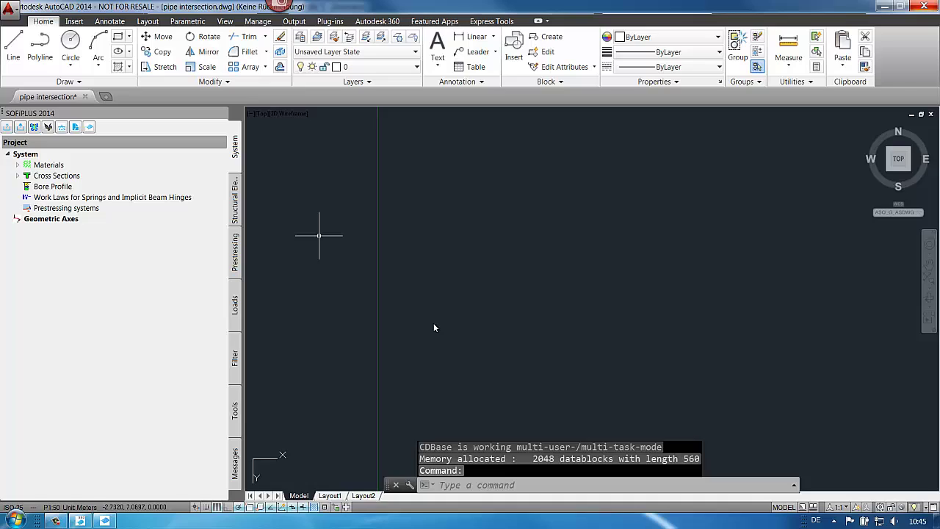
{"action": "scroll", "coordinate": [412, 297], "scroll_direction": "down", "scroll_amount": 1}
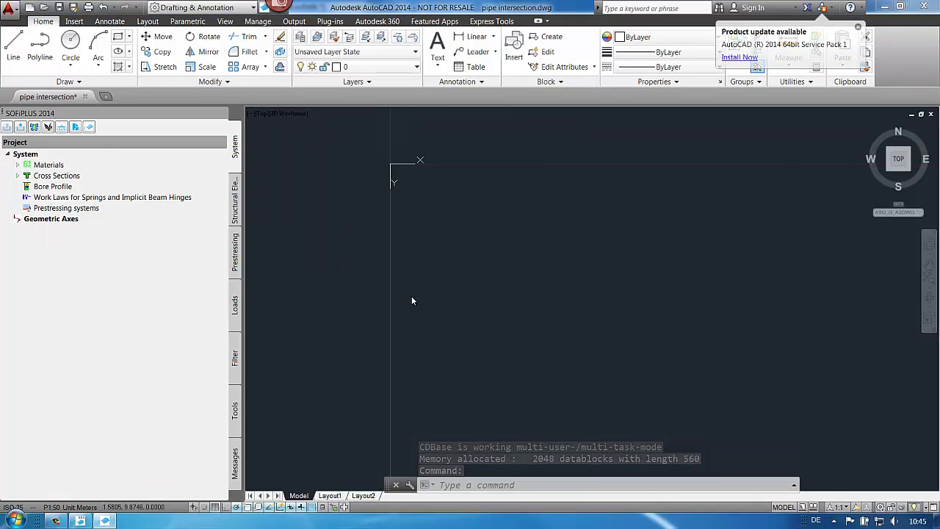
{"action": "middle_click_drag", "start_coordinate": [458, 279], "coordinate": [378, 403]}
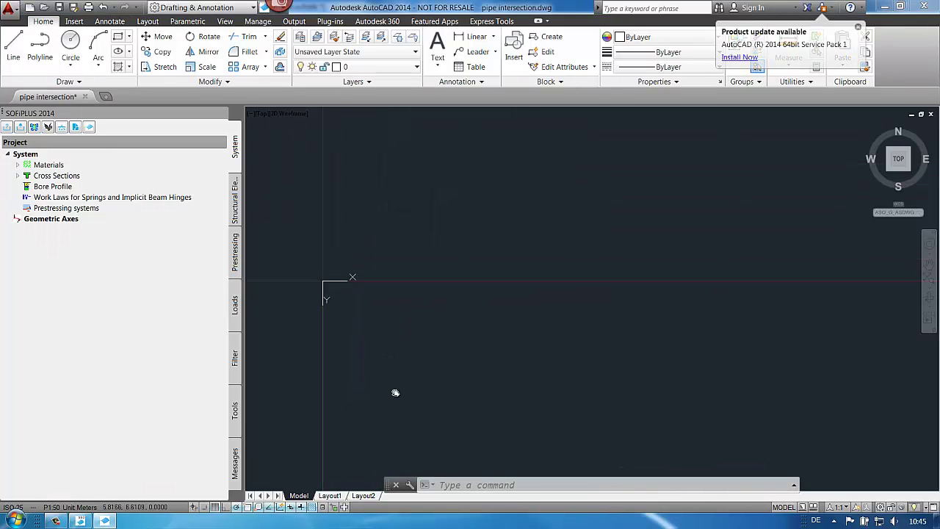
{"action": "left_click_drag", "start_coordinate": [387, 483], "coordinate": [387, 514]}
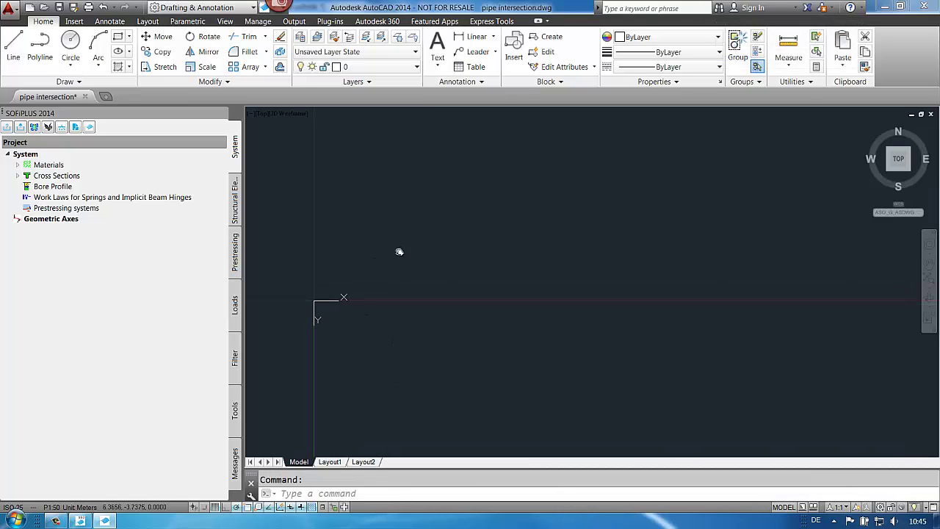
Draw a start-centre-end arc from 0,0, centre 2.5 away at 180°, ending at @5,0
{"action": "left_click", "coordinate": [100, 65]}
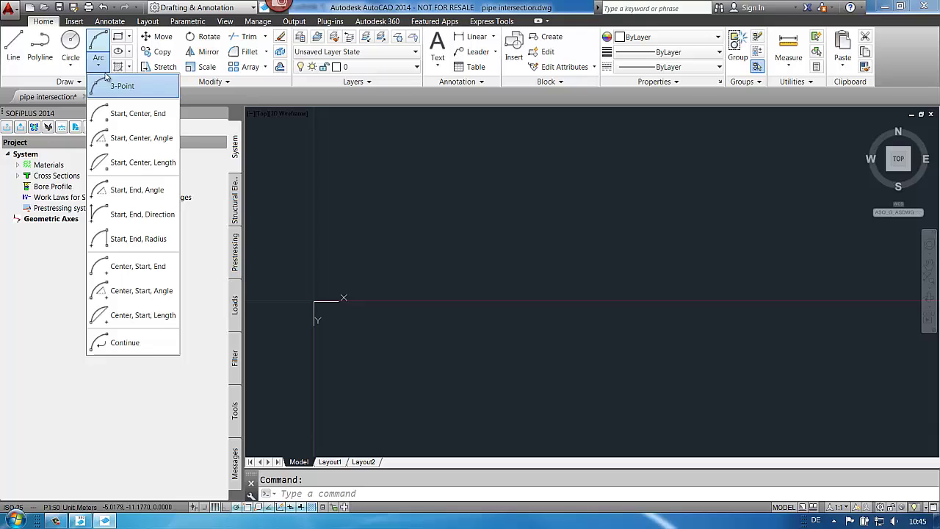
{"action": "left_click", "coordinate": [111, 114]}
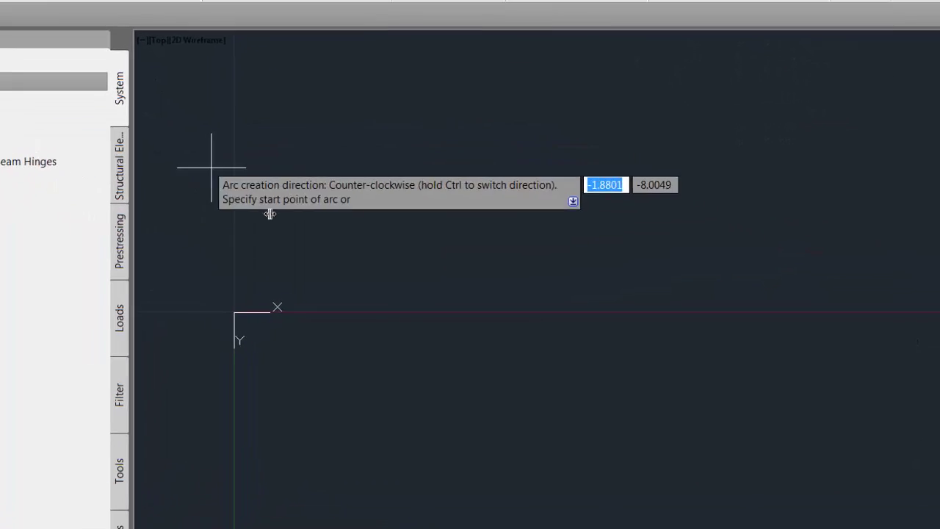
{"action": "type", "text": "0"}
{"action": "key", "text": "Tab"}
{"action": "type", "text": "0"}
{"action": "key", "text": "Return"}
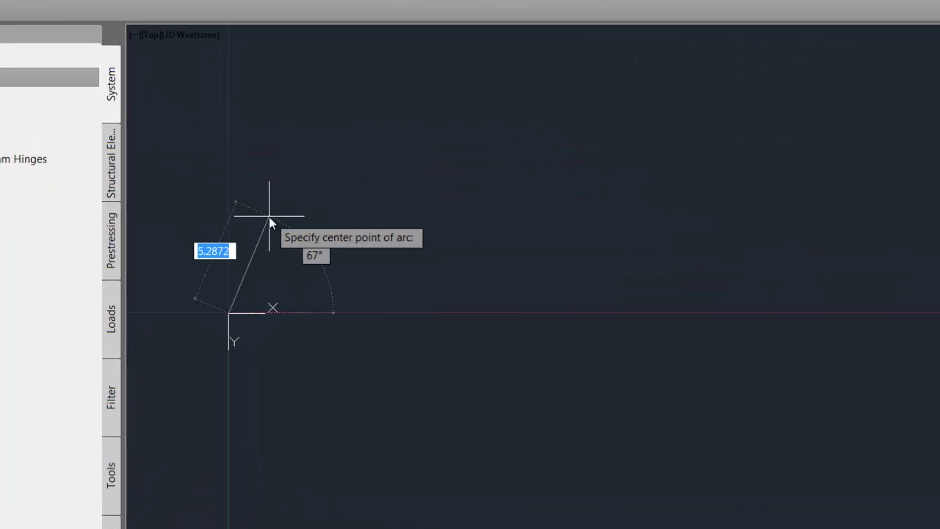
{"action": "type", "text": "-"}
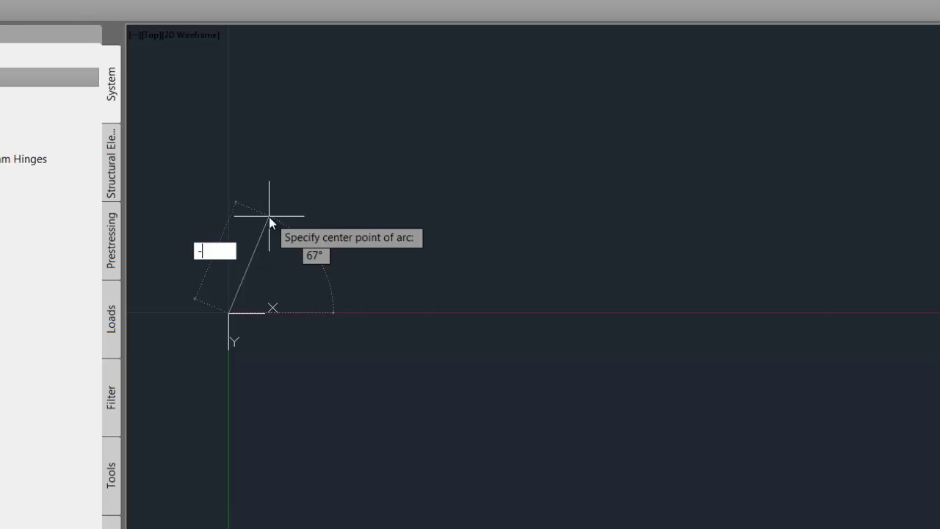
{"action": "type", "text": "2.5"}
{"action": "key", "text": "Tab"}
{"action": "type", "text": "1"}
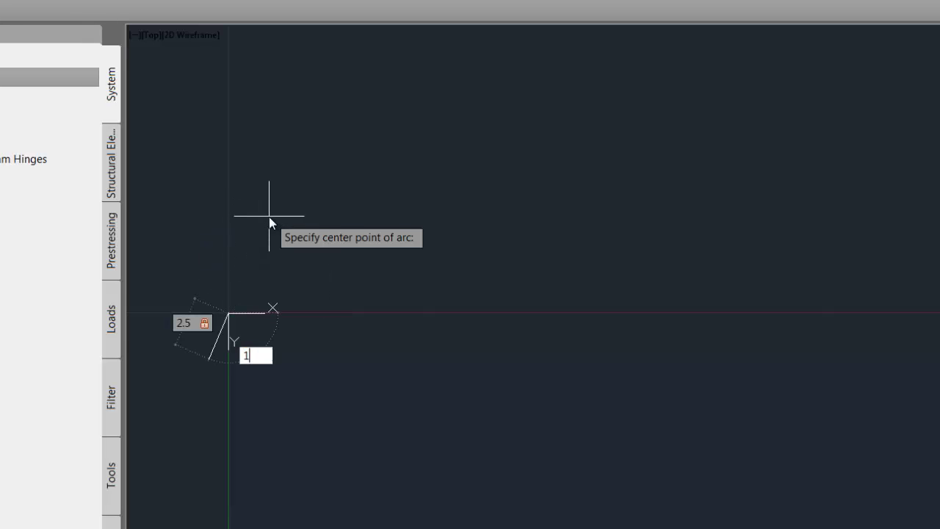
{"action": "type", "text": "80"}
{"action": "key", "text": "Return"}
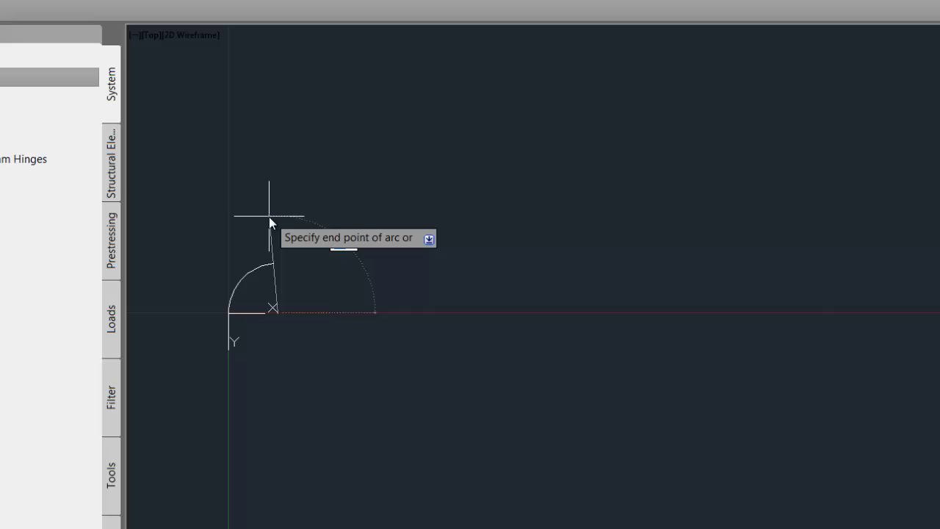
{"action": "type", "text": "@5,0"}
{"action": "key", "text": "Return"}
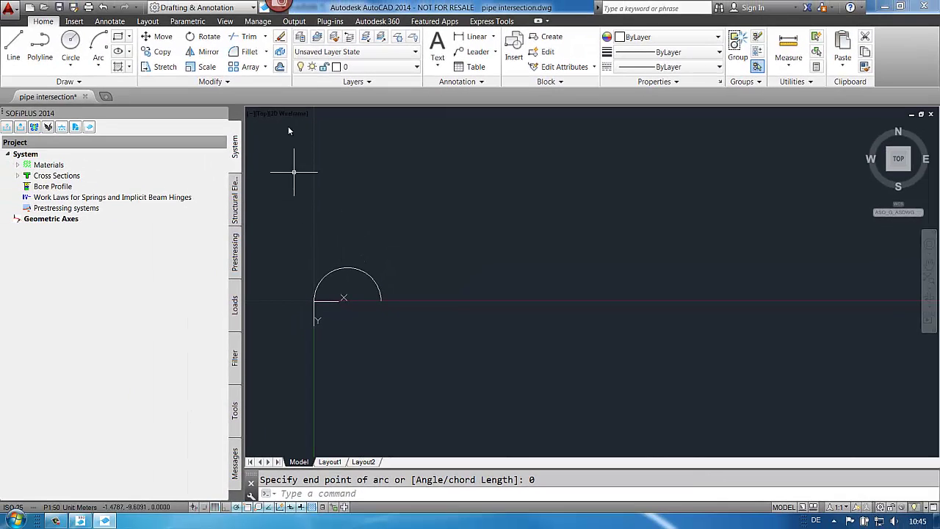
Switch to the 3D Modeling workspace, re-dock the command line and pan the view
{"action": "left_click", "coordinate": [252, 7]}
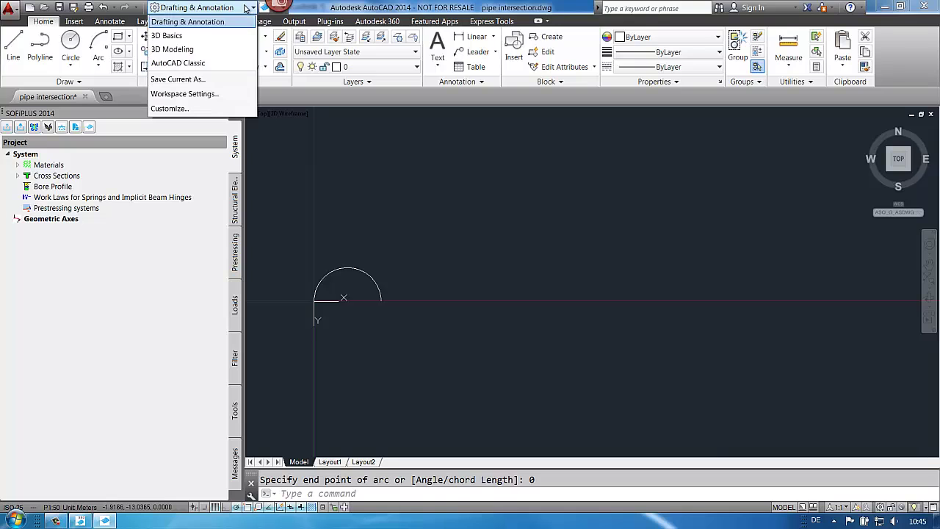
{"action": "left_click", "coordinate": [230, 50]}
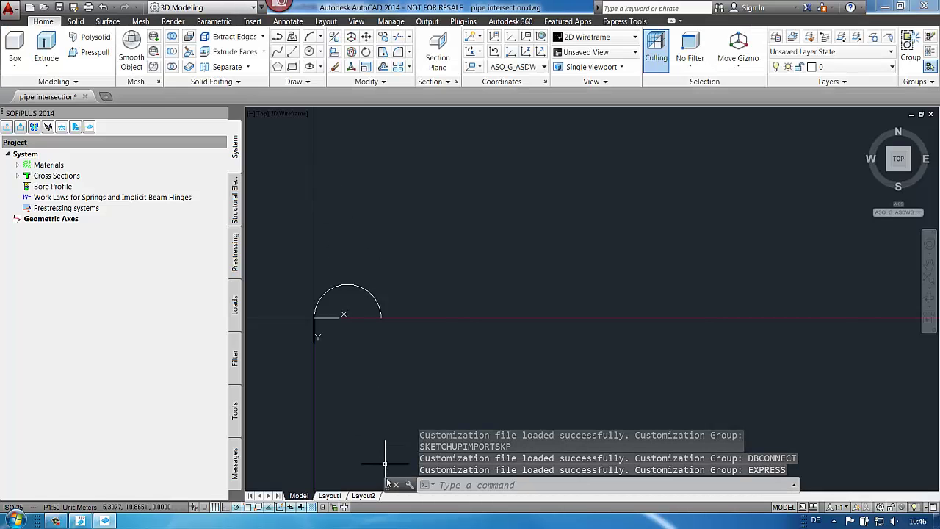
{"action": "left_click_drag", "start_coordinate": [388, 486], "coordinate": [389, 501]}
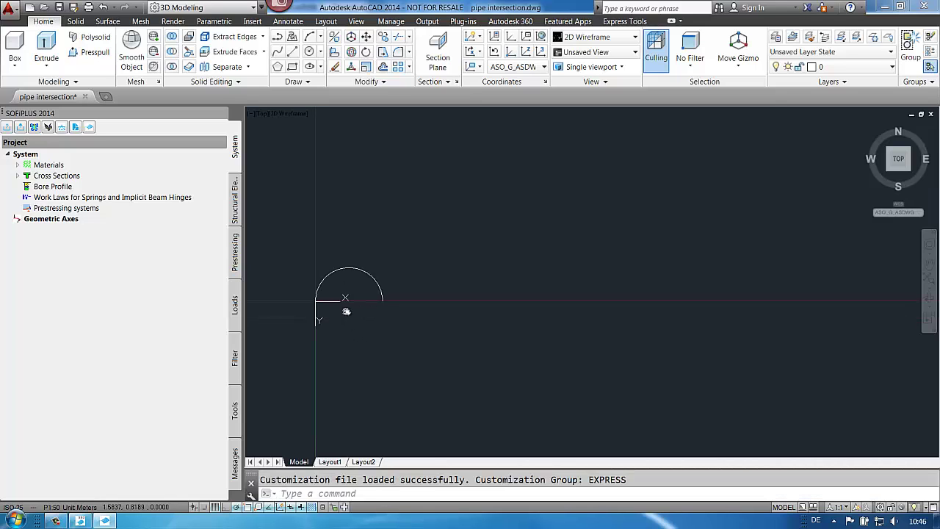
{"action": "mouse_move", "coordinate": [335, 312]}
{"action": "middle_mouse_down"}
{"action": "mouse_move", "coordinate": [439, 318]}
{"action": "mouse_move", "coordinate": [546, 277]}
{"action": "mouse_move", "coordinate": [603, 276]}
{"action": "middle_mouse_up"}
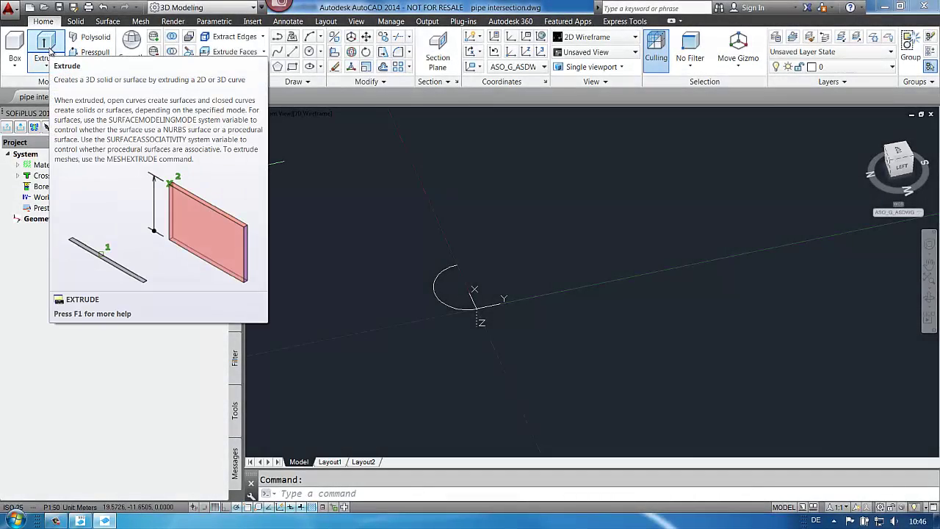
Extrude the arc to a height of 5 into a half-cylinder surface
{"action": "left_click", "coordinate": [46, 46]}
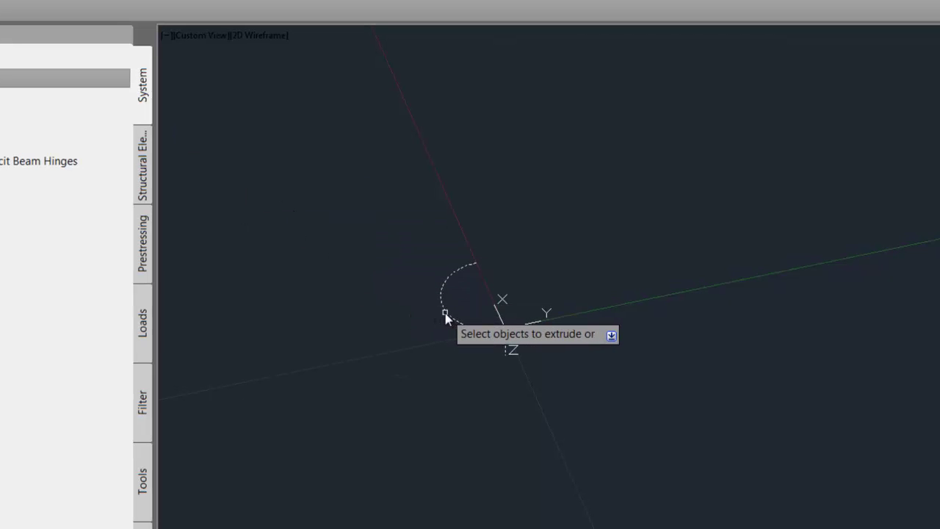
{"action": "left_click", "coordinate": [445, 312]}
{"action": "key", "text": "Return"}
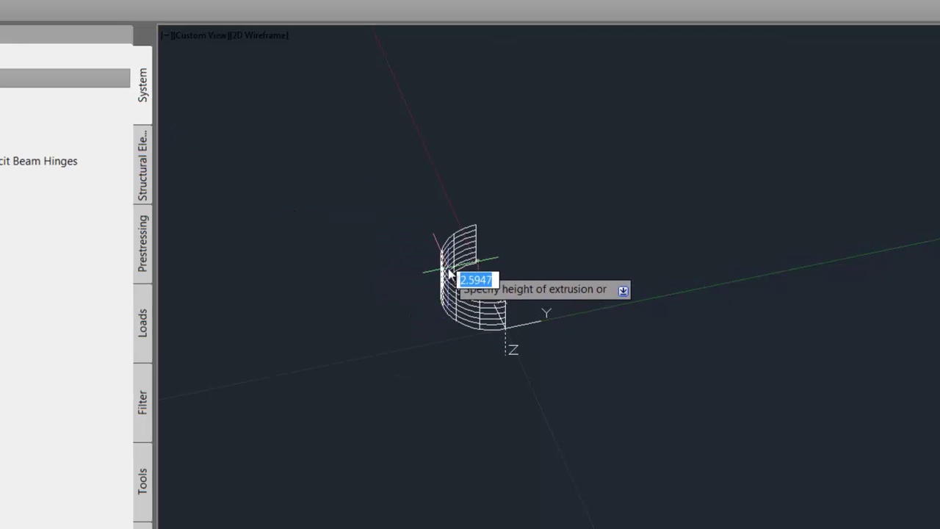
{"action": "type", "text": "5"}
{"action": "key", "text": "Return"}
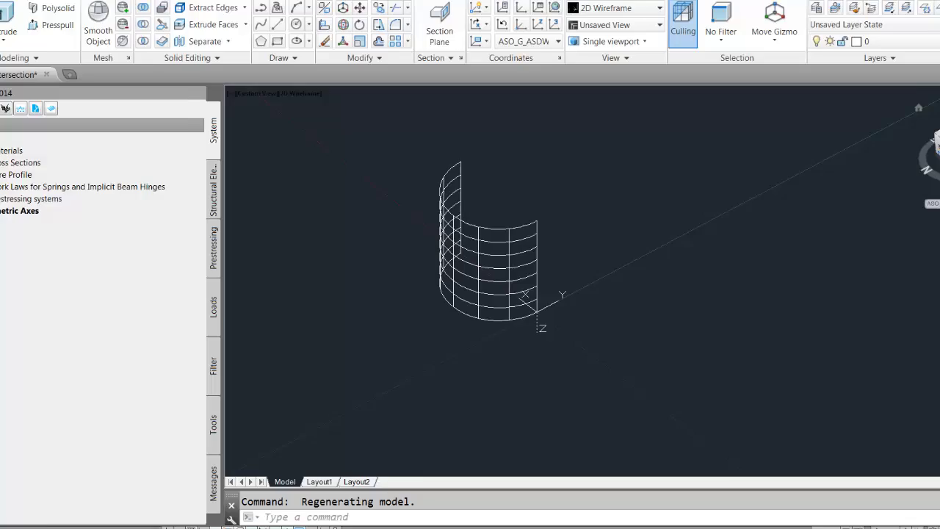
Switch to the Back view and align the UCS with the view
{"action": "left_click", "coordinate": [894, 164]}
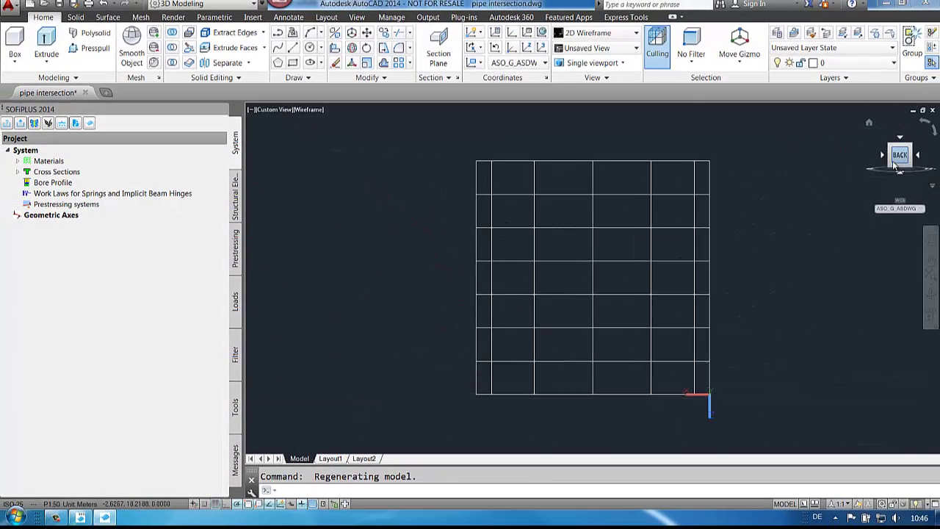
{"action": "left_click", "coordinate": [482, 63]}
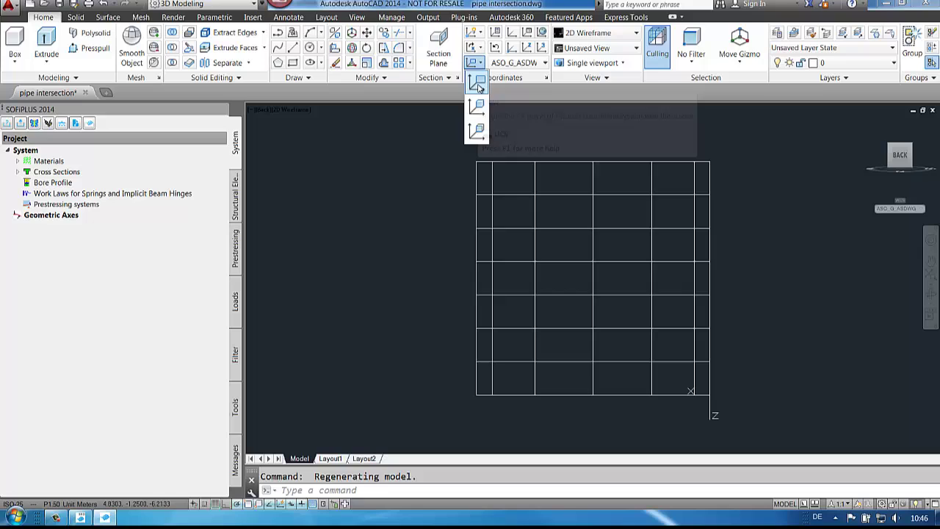
{"action": "left_click", "coordinate": [479, 85]}
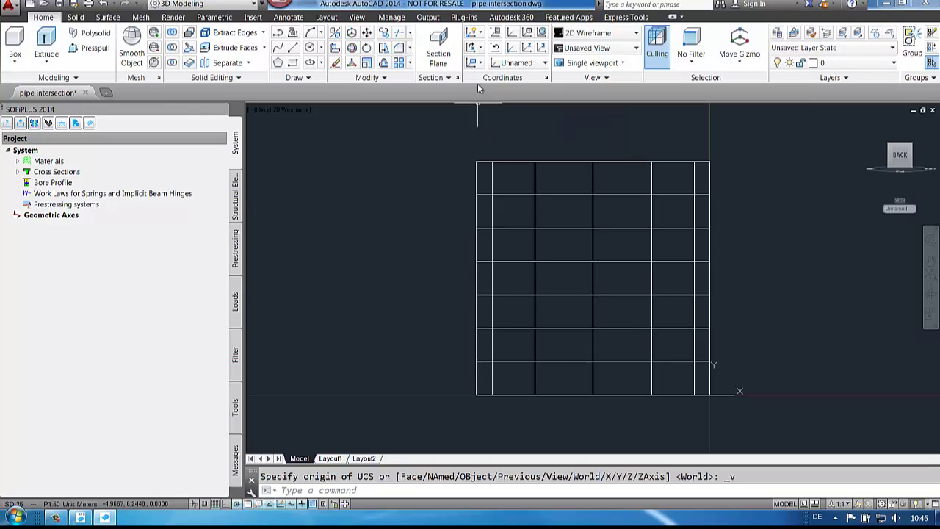
Draw a radius-1 circle near the wall's middle and orbit to see it in 3D
{"action": "left_click", "coordinate": [310, 49]}
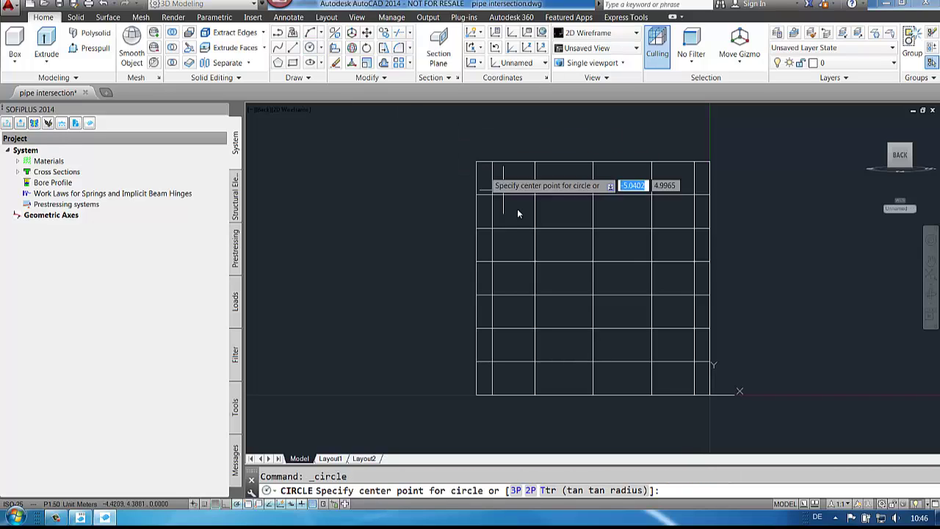
{"action": "left_click", "coordinate": [592, 261]}
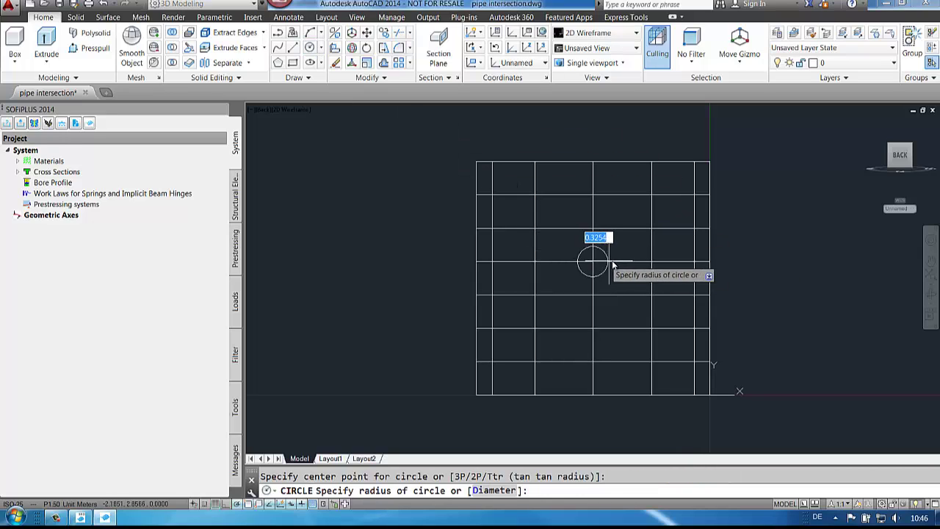
{"action": "type", "text": "1"}
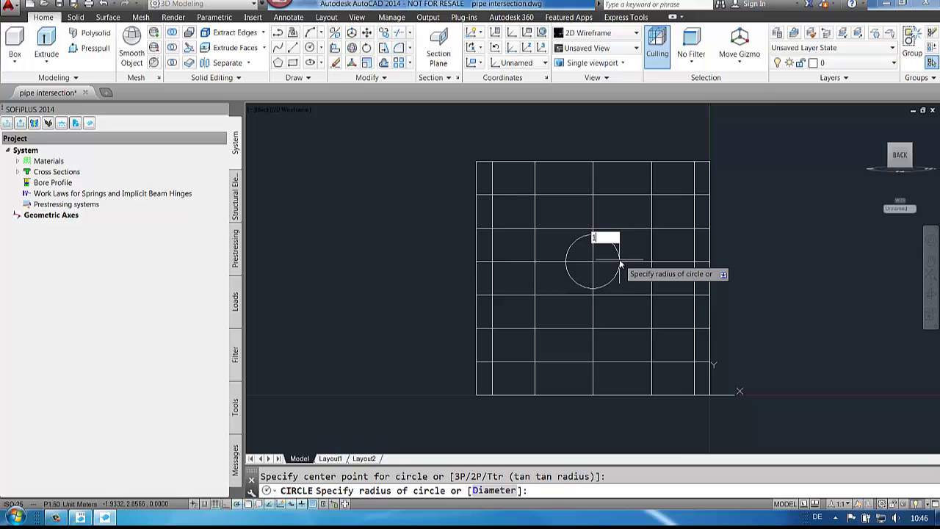
{"action": "key", "text": "Return"}
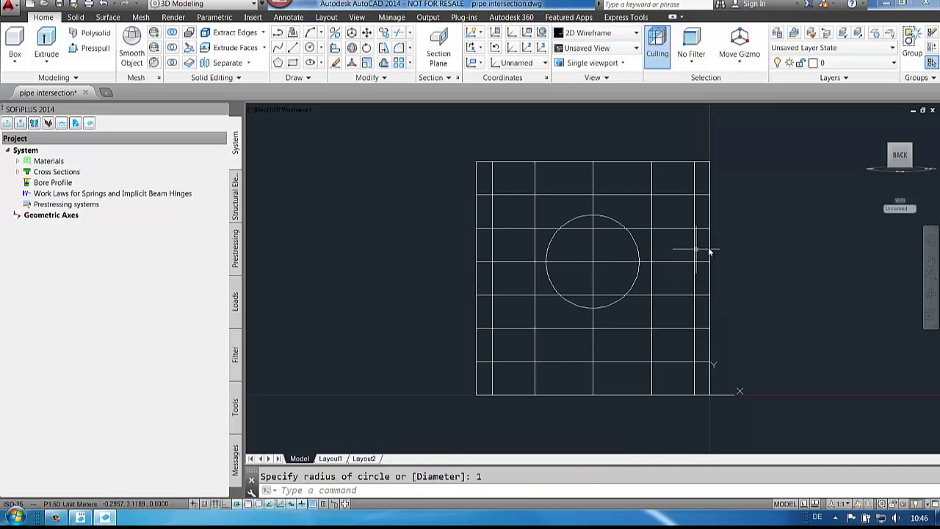
{"action": "middle_click_drag", "start_coordinate": [784, 251], "coordinate": [728, 289], "text": "shift"}
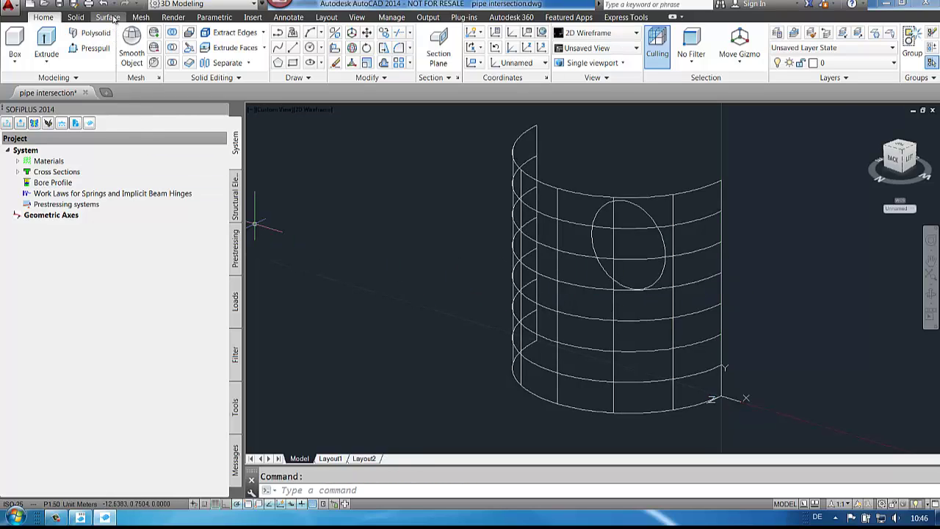
Trim the curved wall surface with the circle, removing the area inside it
{"action": "left_click", "coordinate": [108, 17]}
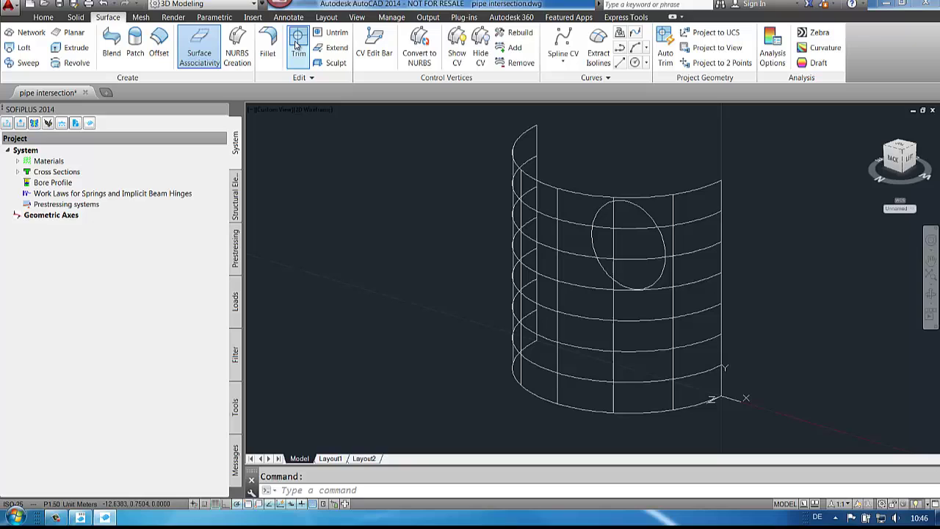
{"action": "left_click", "coordinate": [297, 45]}
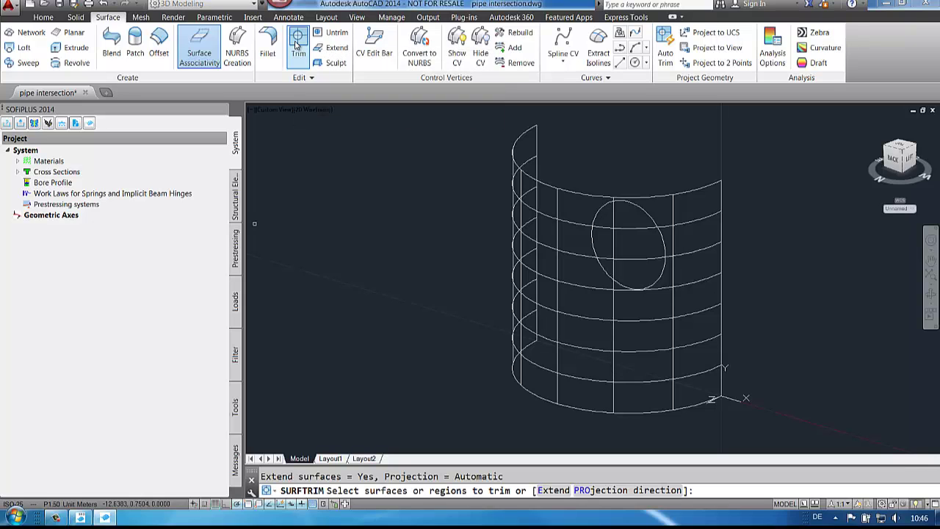
{"action": "left_click", "coordinate": [533, 181]}
{"action": "key", "text": "Return"}
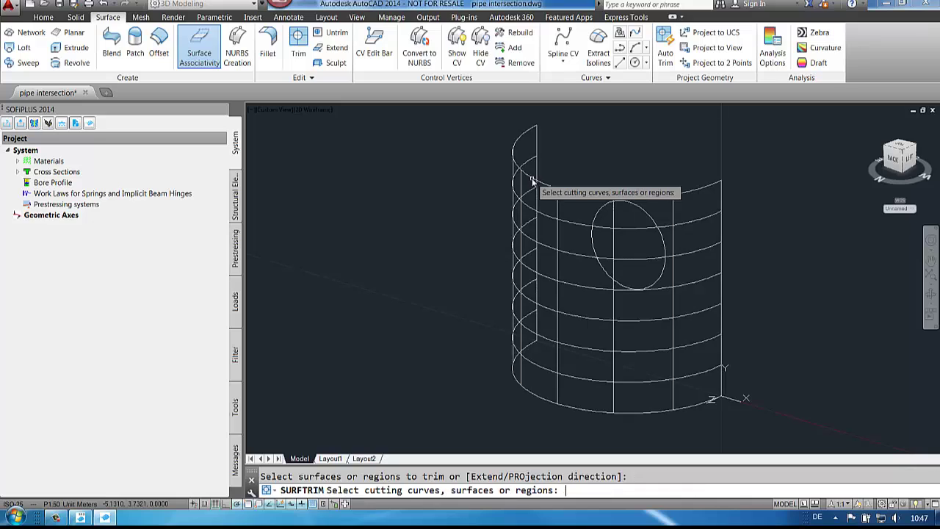
{"action": "left_click", "coordinate": [596, 217]}
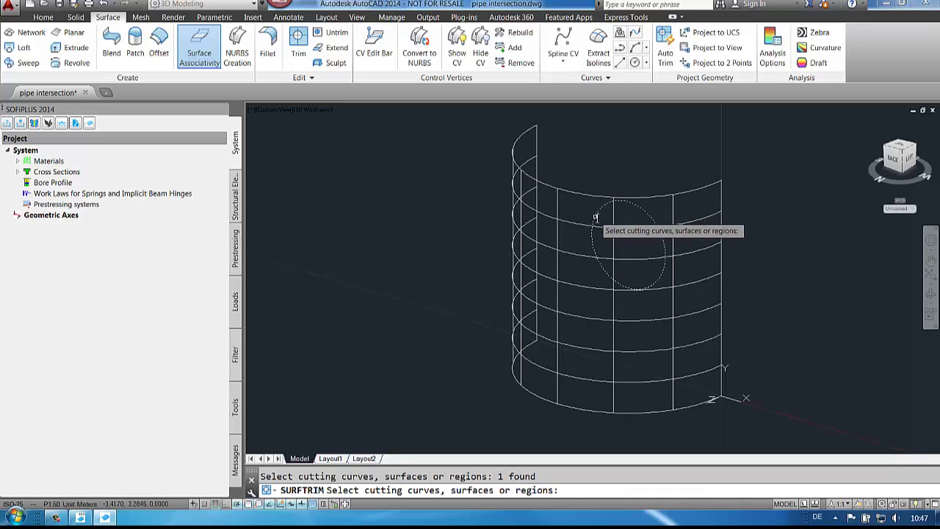
{"action": "key", "text": "Return"}
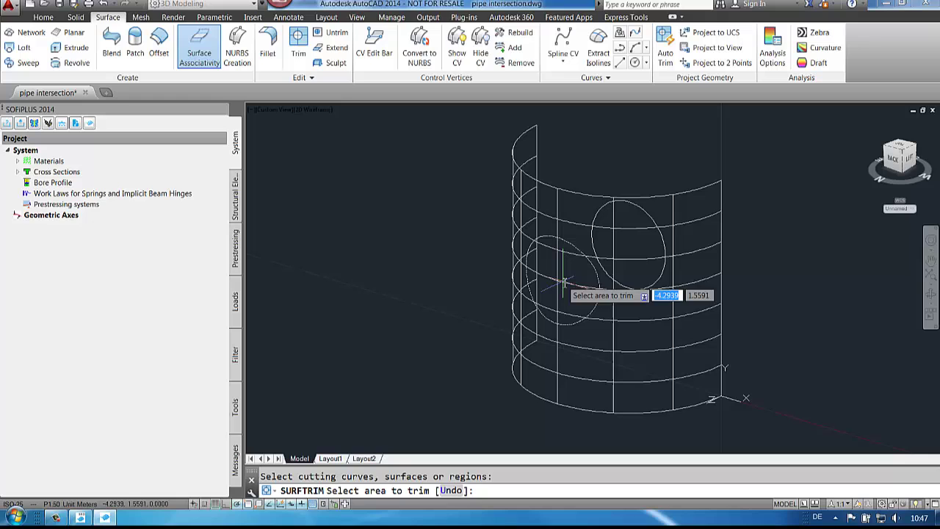
{"action": "left_click", "coordinate": [563, 282]}
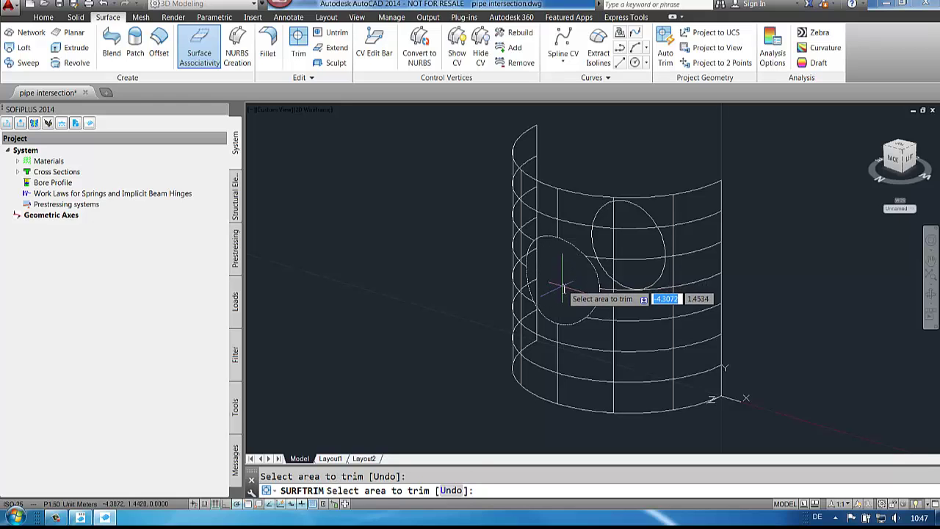
{"action": "mouse_move", "coordinate": [563, 283]}
{"action": "middle_mouse_down", "text": "shift"}
{"action": "mouse_move", "coordinate": [575, 283]}
{"action": "mouse_move", "coordinate": [572, 330]}
{"action": "middle_mouse_up", "text": "shift"}
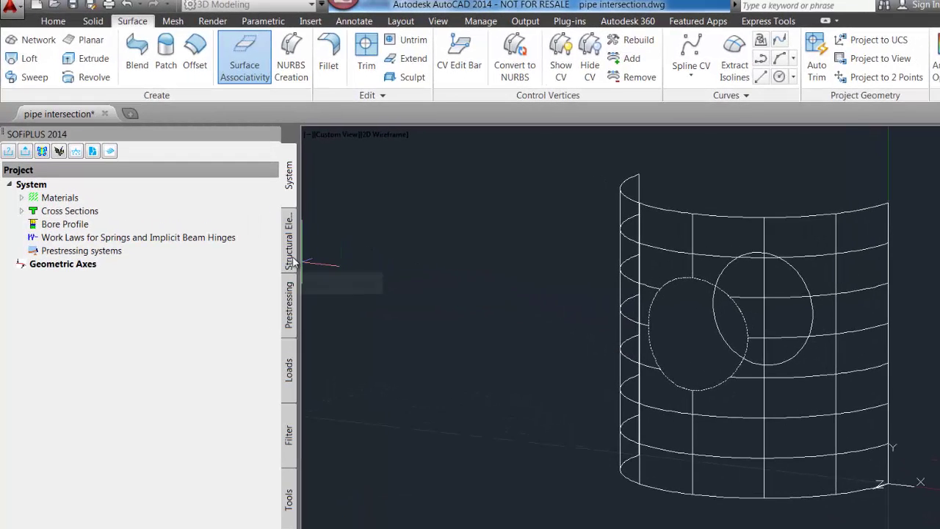
Create a 0.2 m thick C 25/30 structural area from the trimmed wall's elements
{"action": "left_click", "coordinate": [264, 238]}
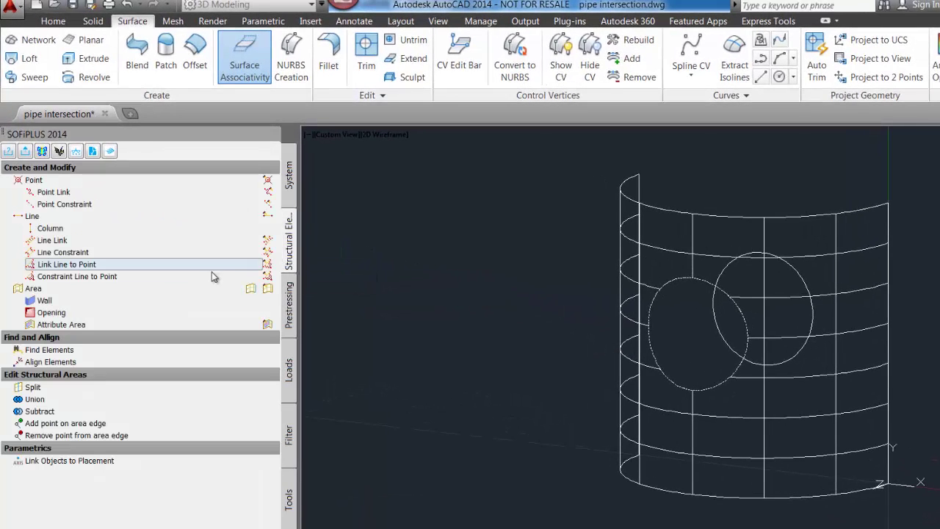
{"action": "left_click", "coordinate": [126, 291]}
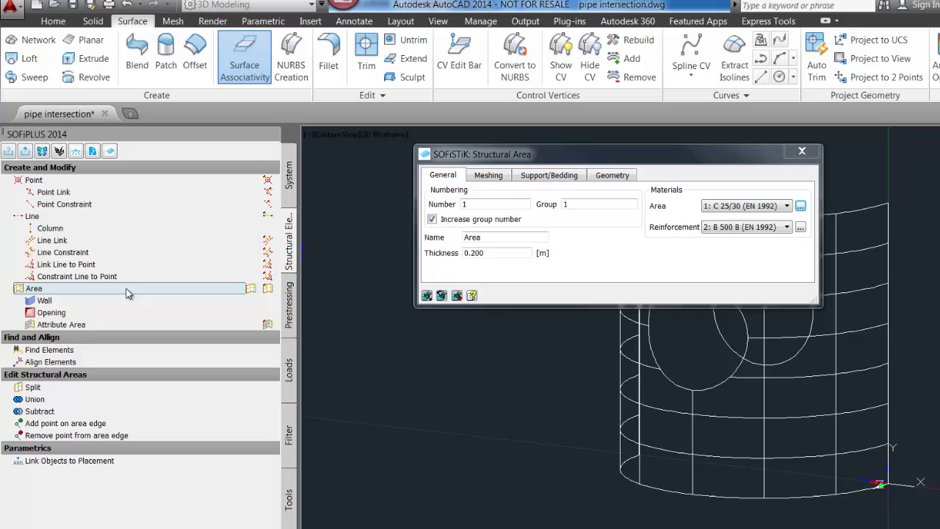
{"action": "right_click", "coordinate": [525, 357]}
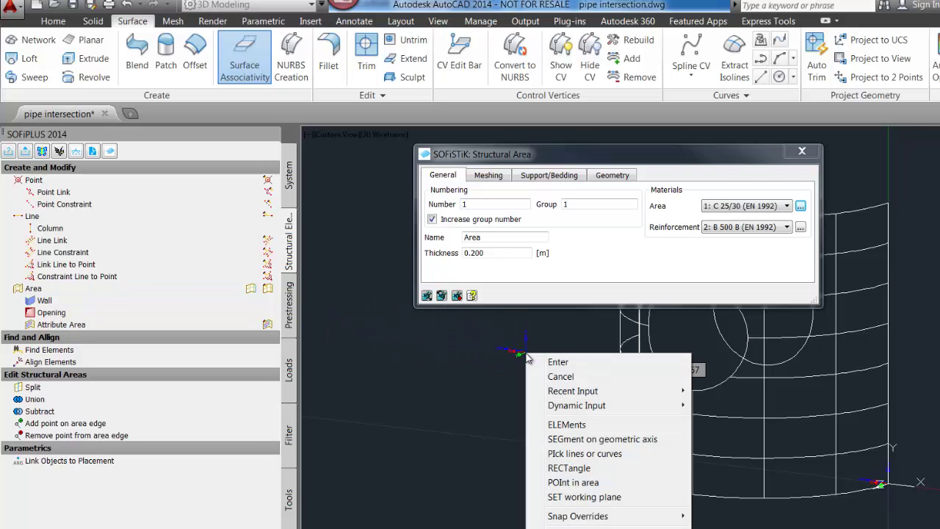
{"action": "left_click", "coordinate": [555, 429]}
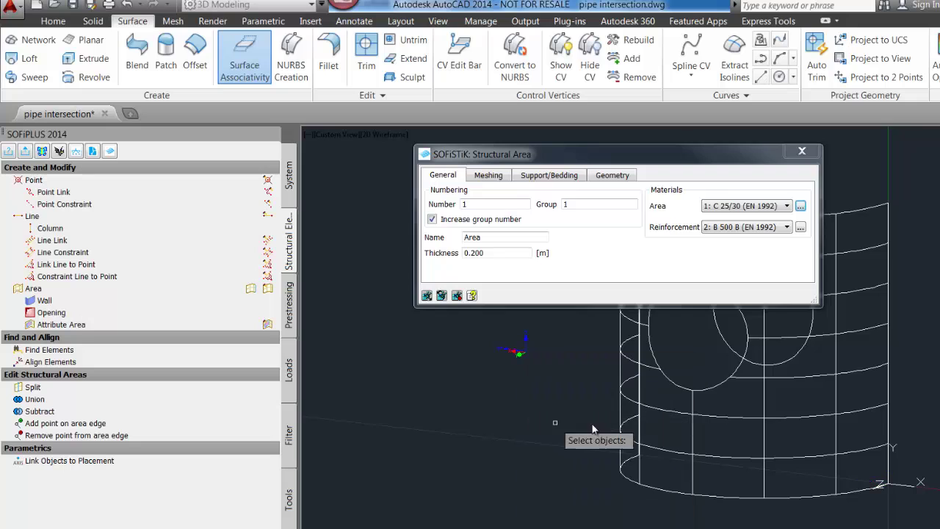
{"action": "left_click", "coordinate": [656, 410]}
{"action": "left_click", "coordinate": [654, 410]}
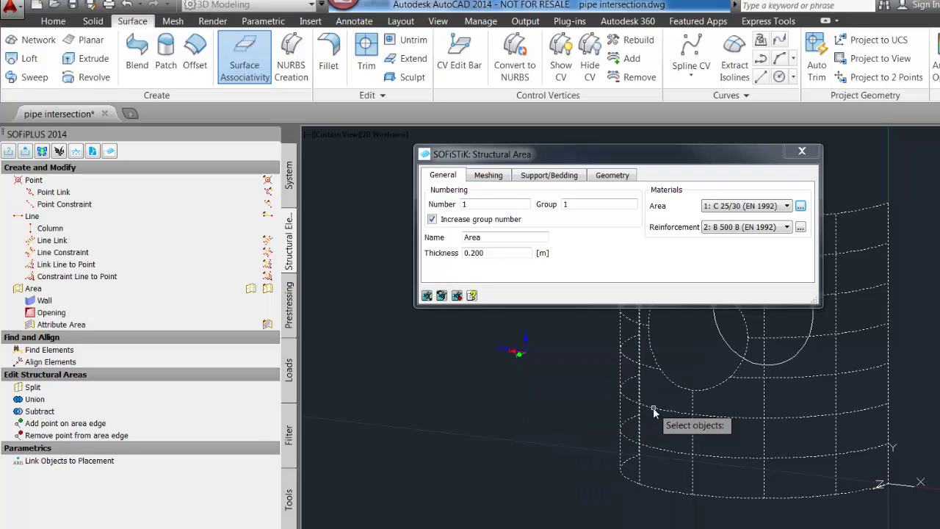
{"action": "key", "text": "Return"}
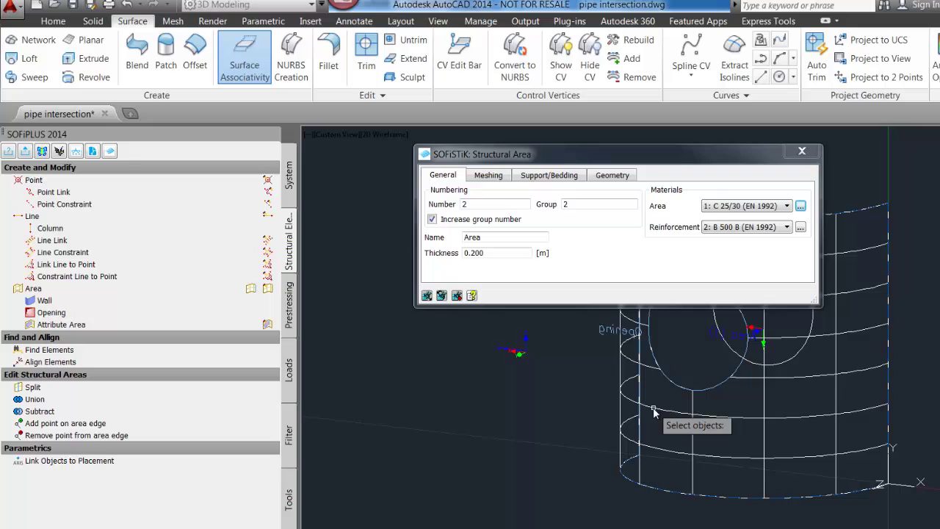
{"action": "key", "text": "Return"}
{"action": "key", "text": "Escape"}
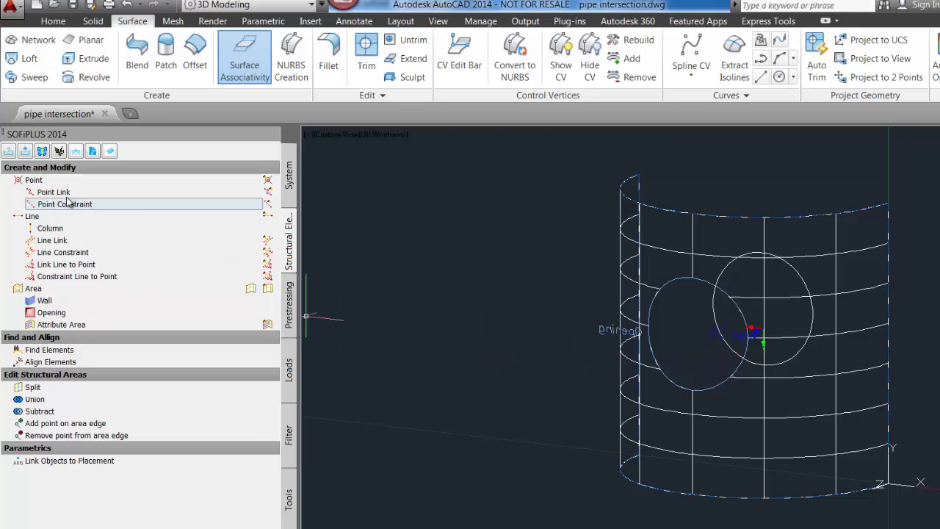
Export the system with automatic quadrangle meshing, then return to Structural Desktop
{"action": "left_click", "coordinate": [25, 151]}
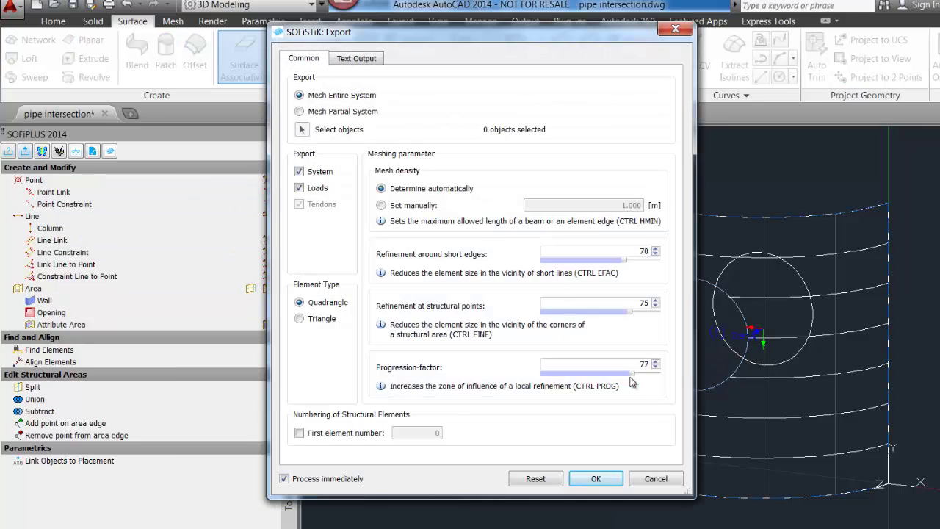
{"action": "left_click", "coordinate": [596, 479]}
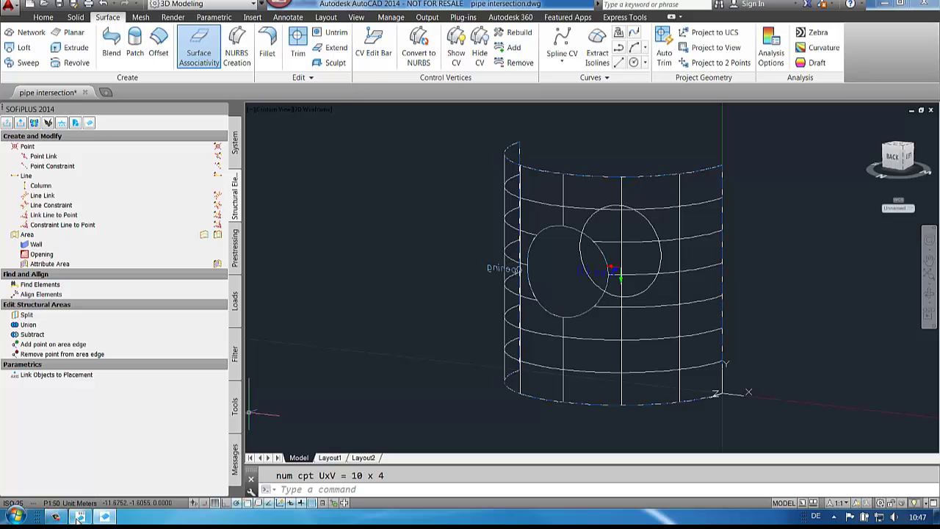
{"action": "left_click", "coordinate": [80, 516]}
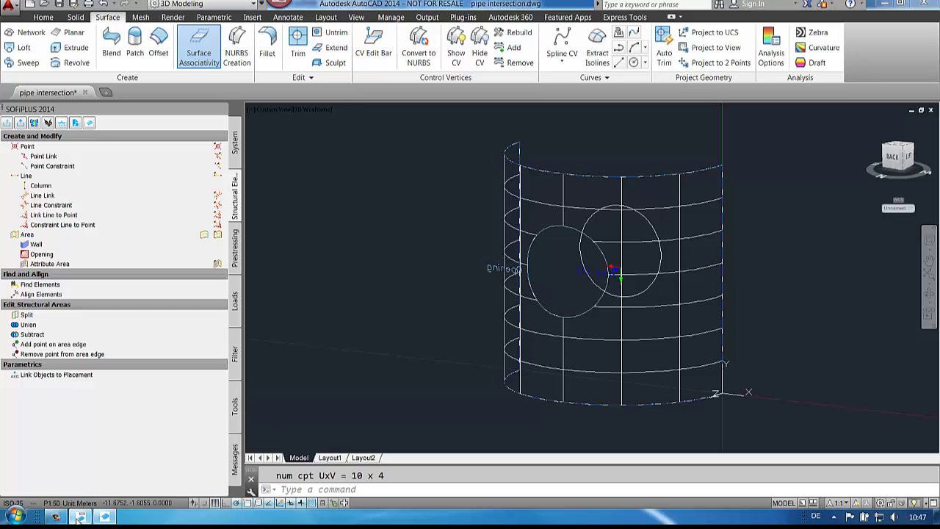
Rotate the meshed pipe wall in the Animator so its circular opening faces the front
{"action": "left_click_drag", "start_coordinate": [598, 293], "coordinate": [495, 262]}
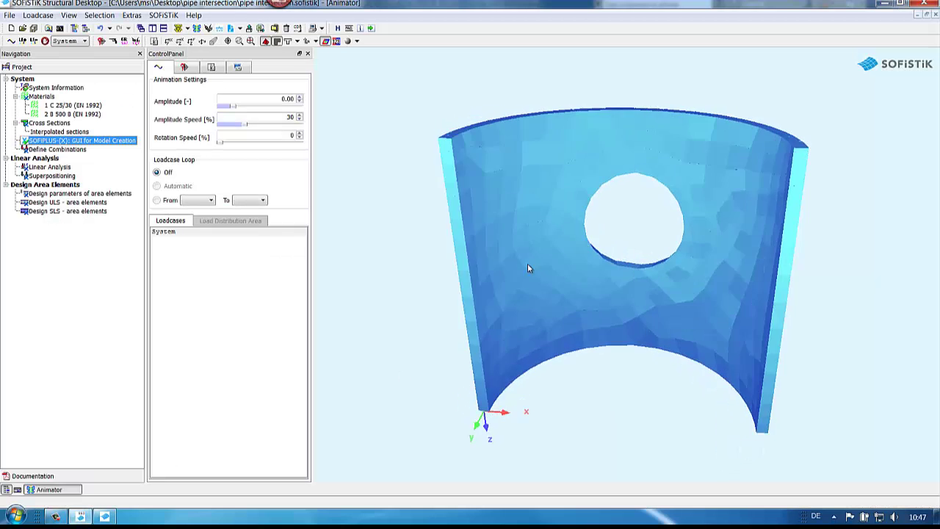
{"action": "left_click_drag", "start_coordinate": [639, 266], "coordinate": [671, 249]}
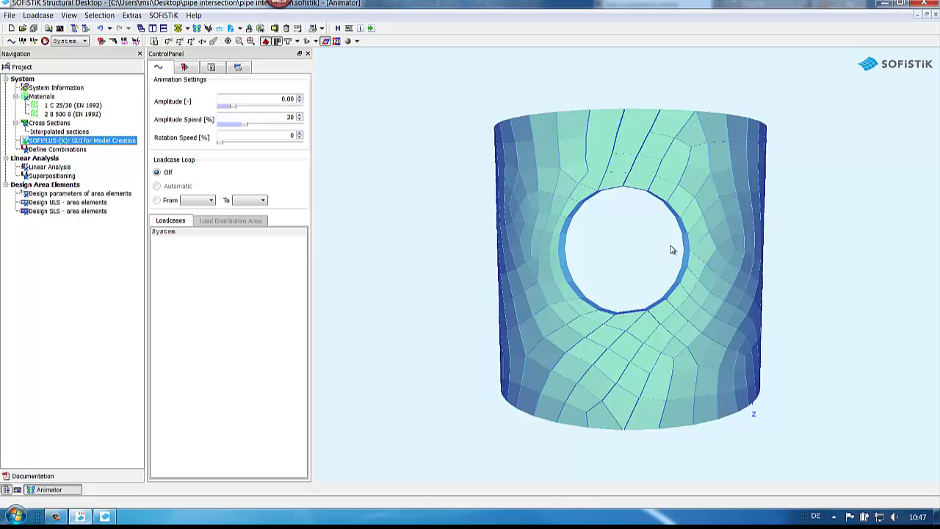